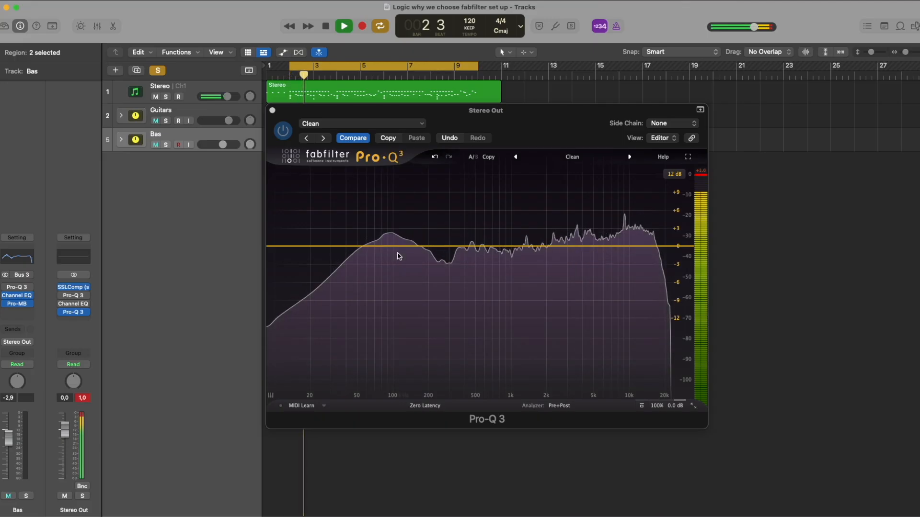
Step: Add three bell bands to the Stereo Out EQ: +4.57 dB at 87 Hz, -5.84 dB at 524 Hz, and about +3 dB near 4 kHz
drag(392, 245, 386, 219)
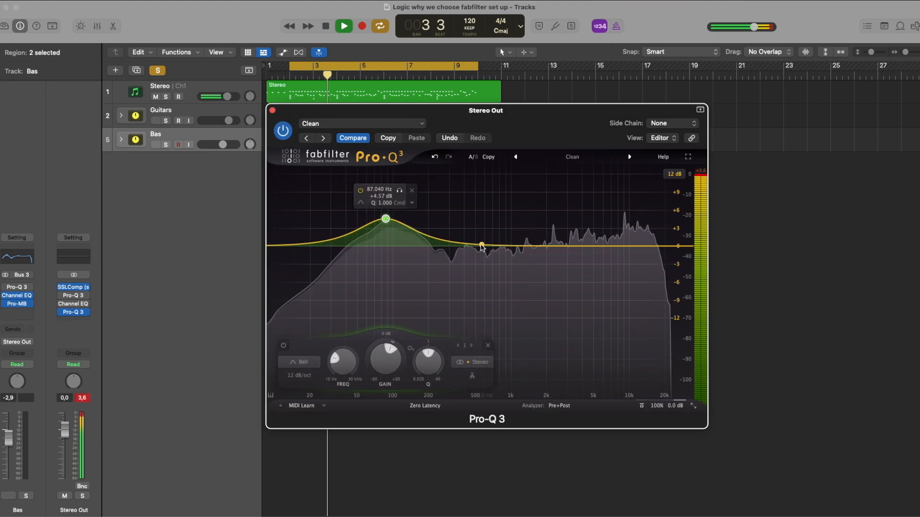
drag(482, 246, 477, 281)
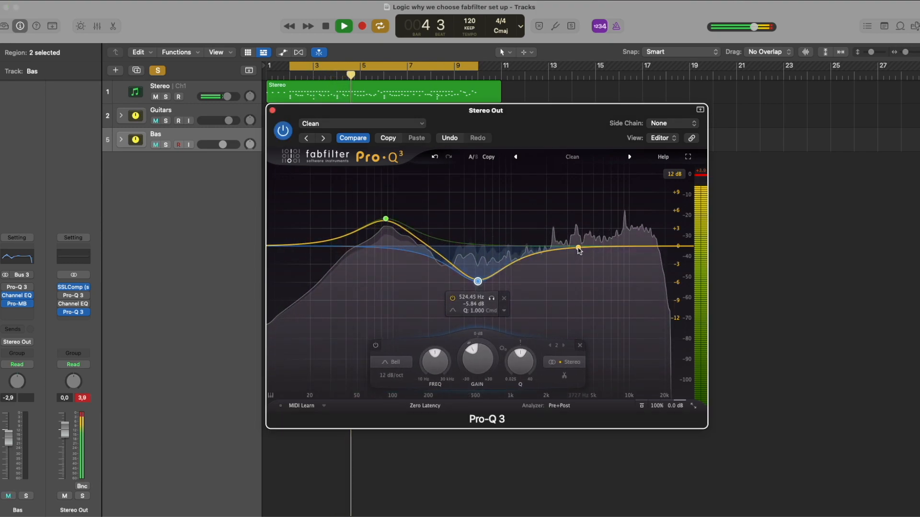
drag(578, 248, 579, 225)
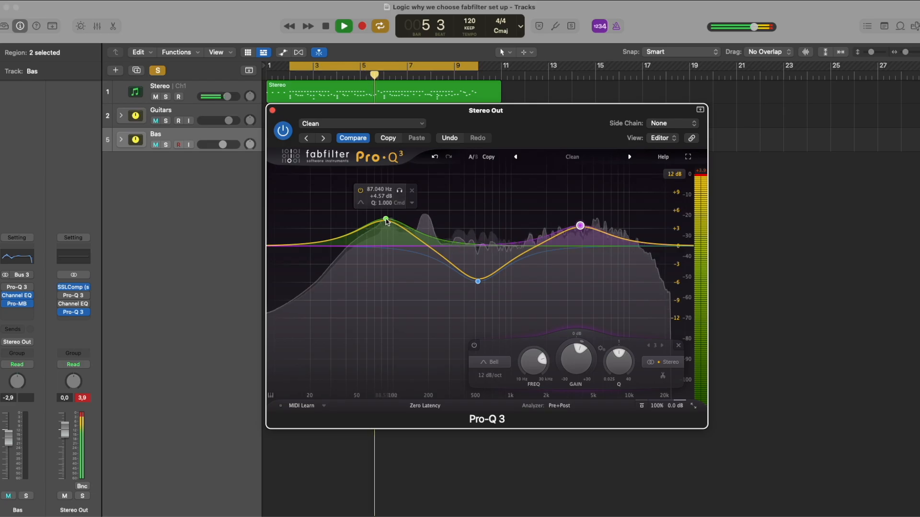
click(386, 220)
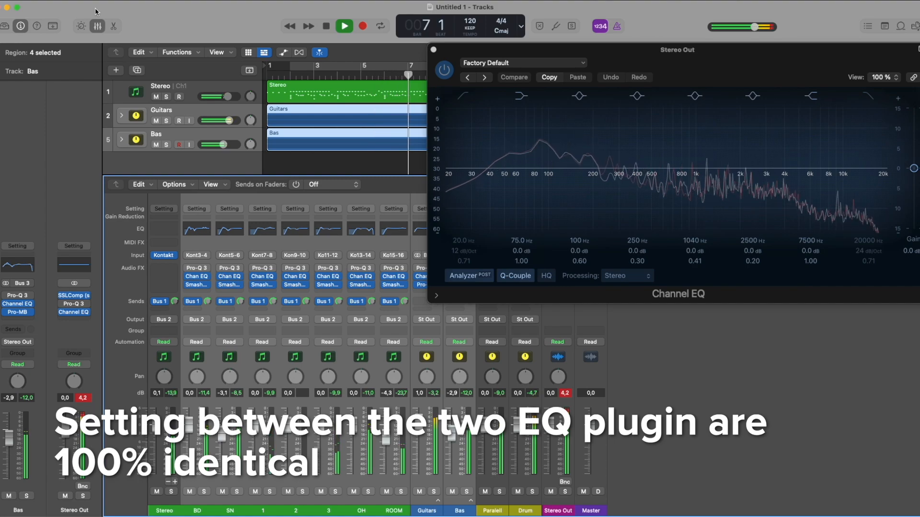
Step: Select the Stereo track and stop playback
key(Up)
key(Up)
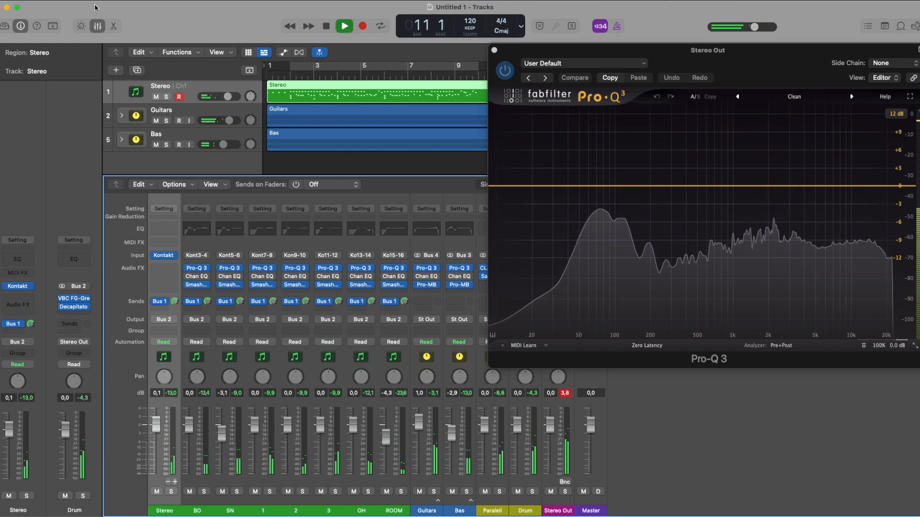
key(space)
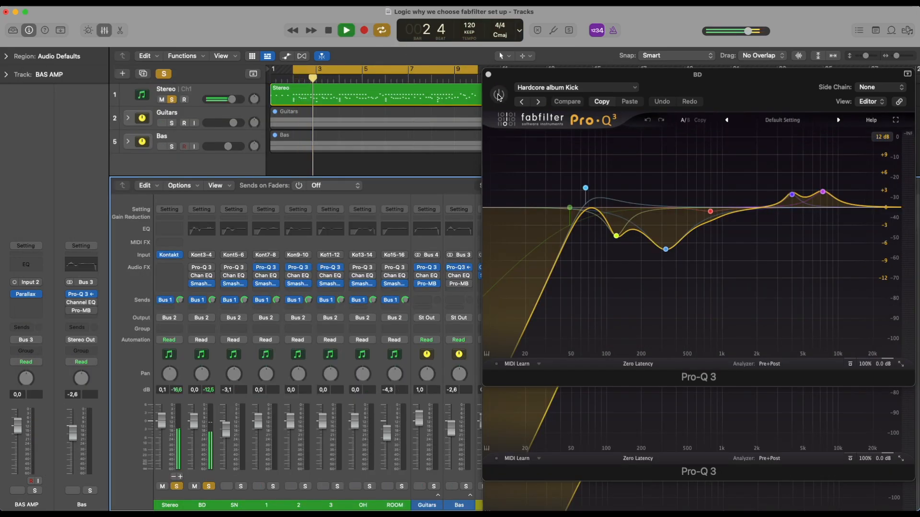
Step: Activate the Pro-Q 3 on the BD channel, and solo the SN channel with its Pro-Q 3 activated
click(498, 94)
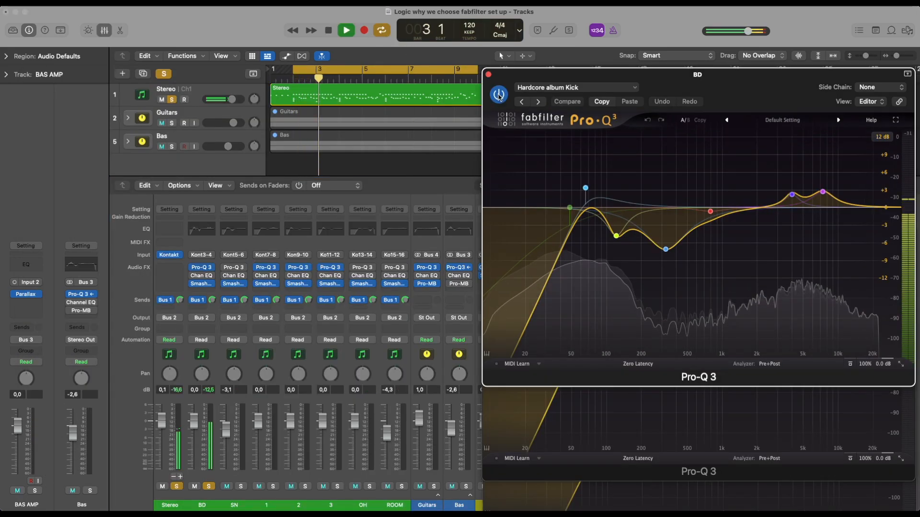
click(602, 413)
click(242, 487)
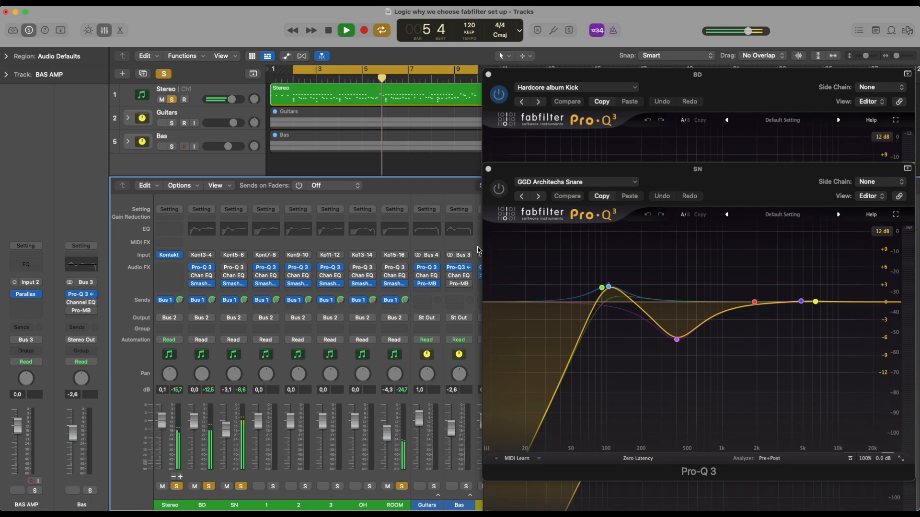
click(500, 190)
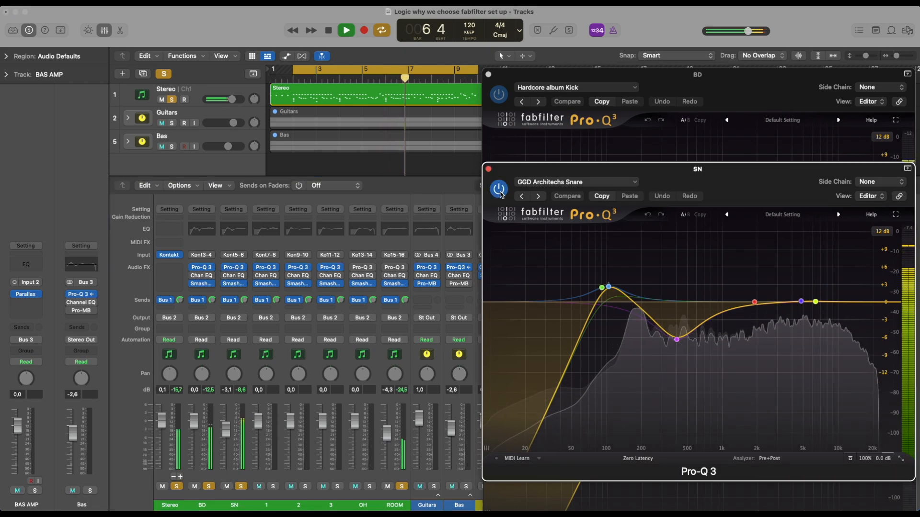
Step: Solo the OH channel and activate its Pro-Q 3 with the Hardcore overhead preset
click(554, 495)
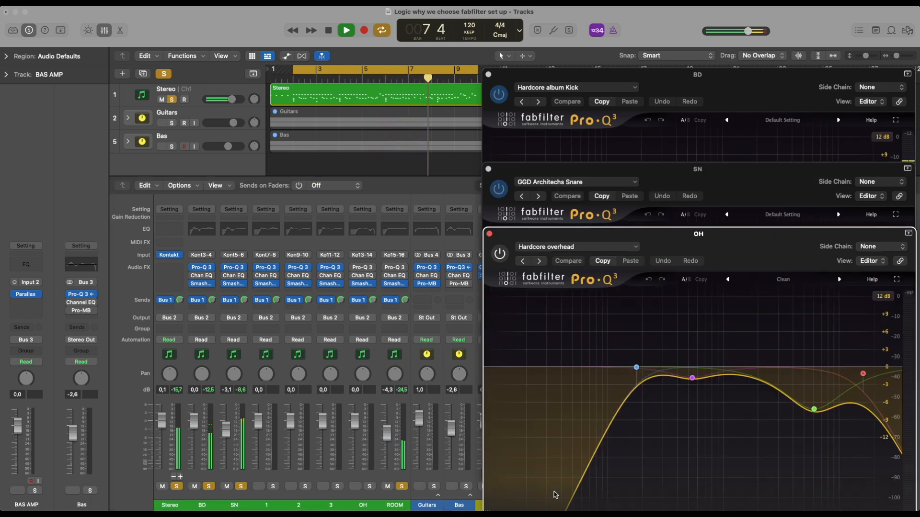
click(371, 486)
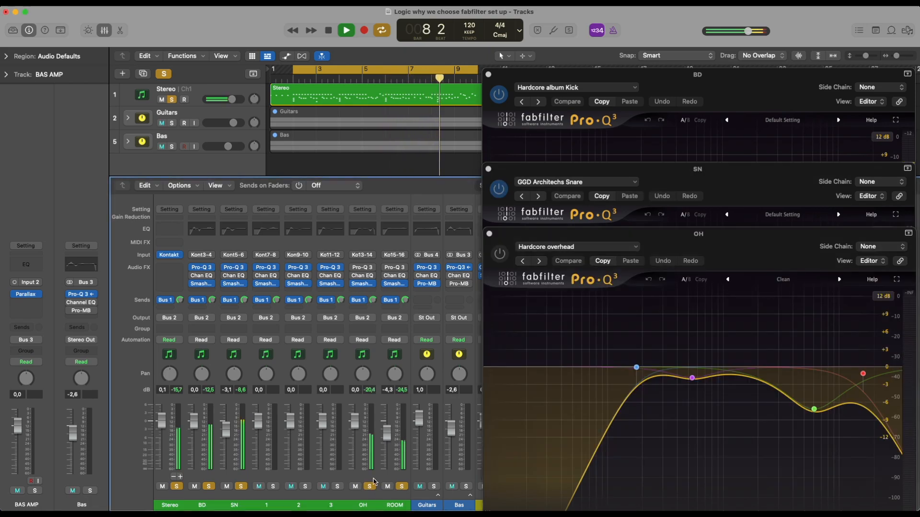
click(500, 255)
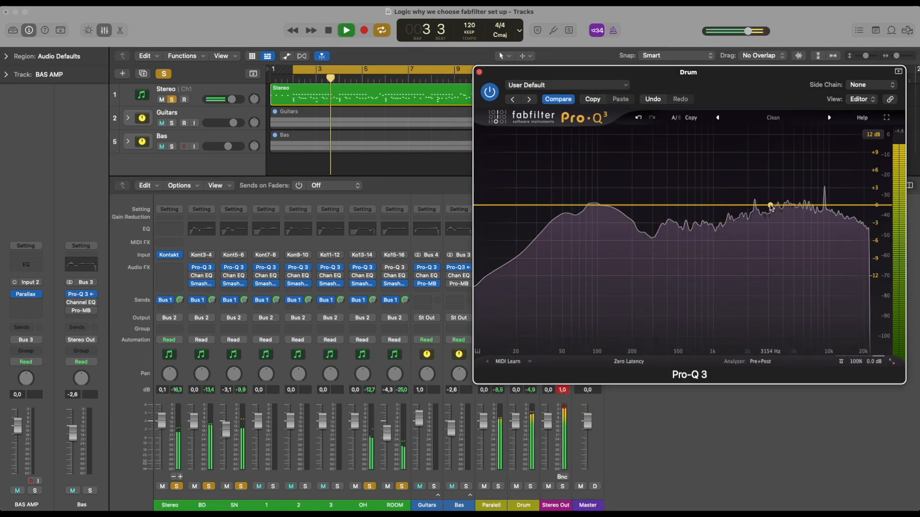
Step: Add a dynamic bell cut of about 2.57 dB at 3073 Hz to the Drum EQ, with its threshold around -26 dB
double_click(770, 206)
drag(770, 209, 769, 220)
click(795, 259)
click(772, 292)
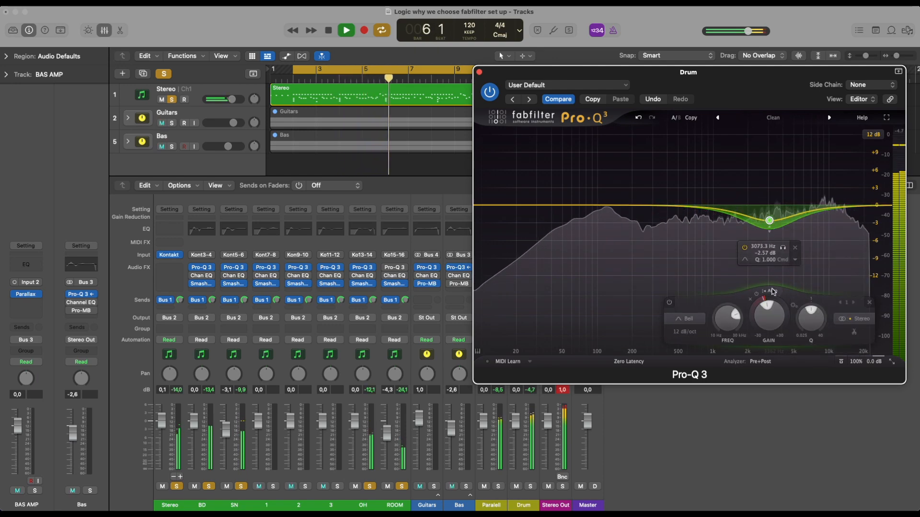
drag(773, 291, 753, 328)
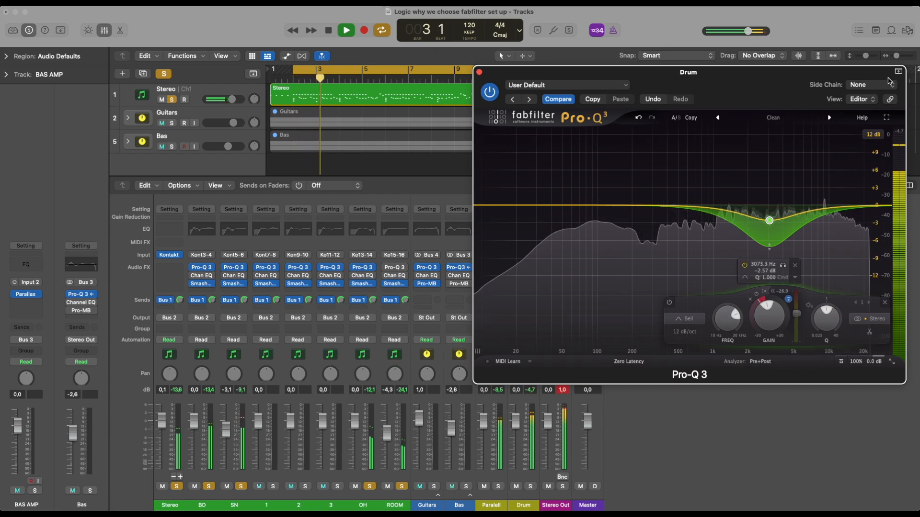
Step: Set the Drum EQ's side chain source to Audio 2, and change it to the Guitar L track
click(871, 85)
mouse_move(862, 102)
click(825, 113)
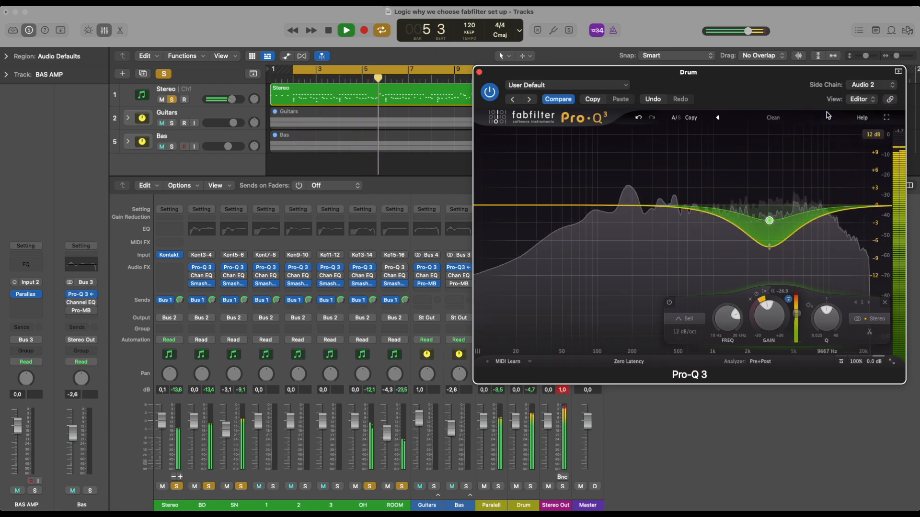
click(865, 90)
click(858, 102)
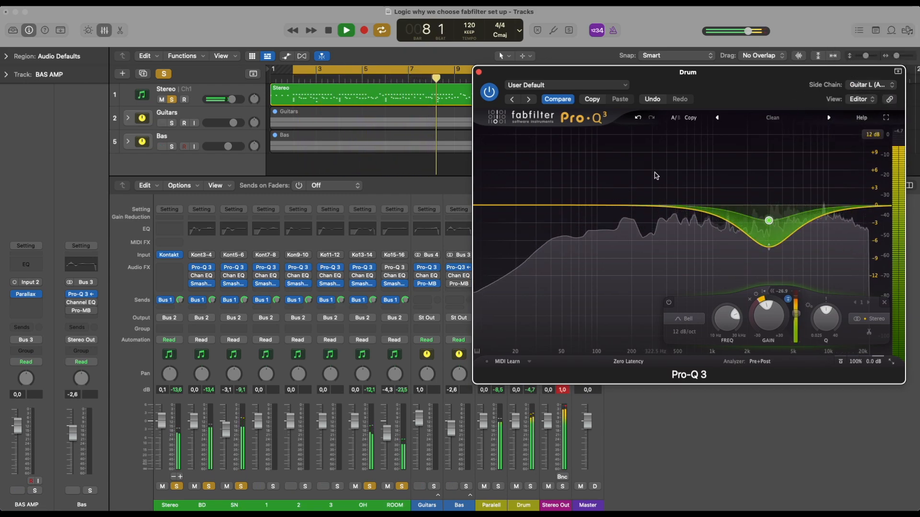
Step: Add a dynamic bell cut of about 0.9 dB near 381 Hz and a low-end boost to the Drum EQ
drag(639, 208, 664, 220)
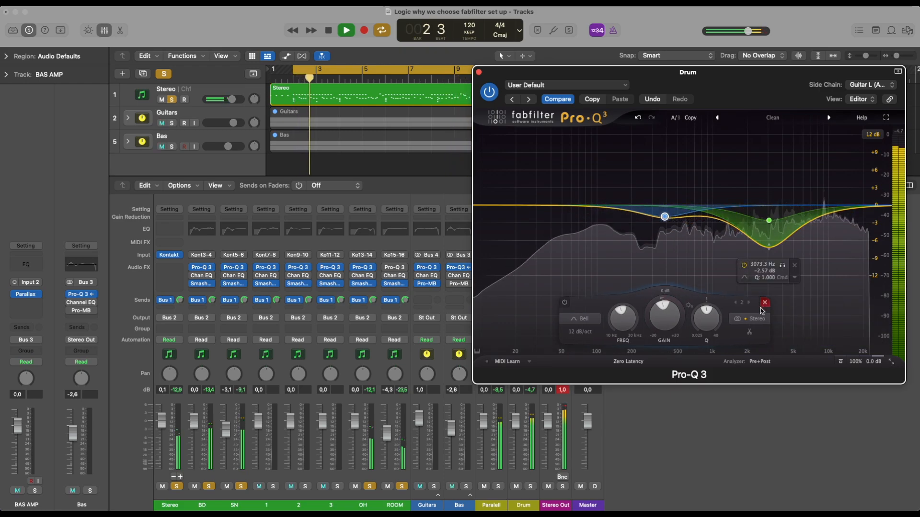
right_click(664, 217)
click(699, 274)
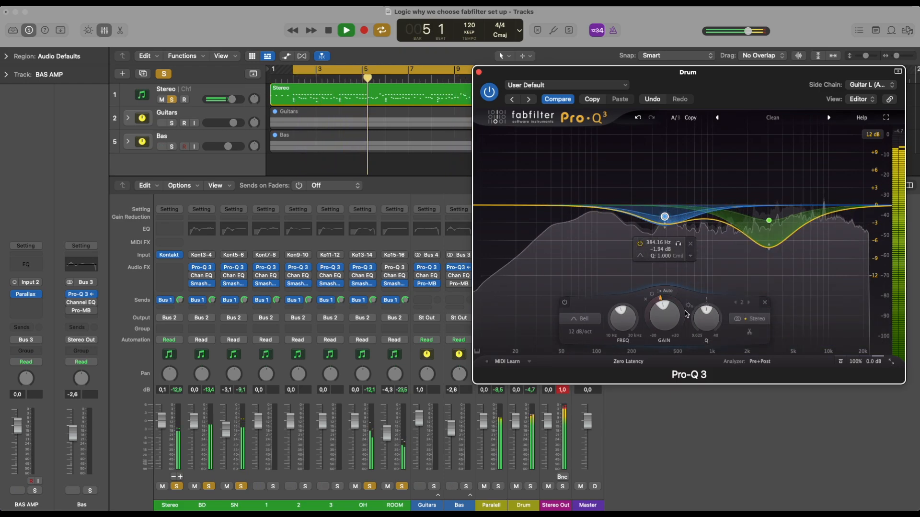
drag(667, 227, 665, 242)
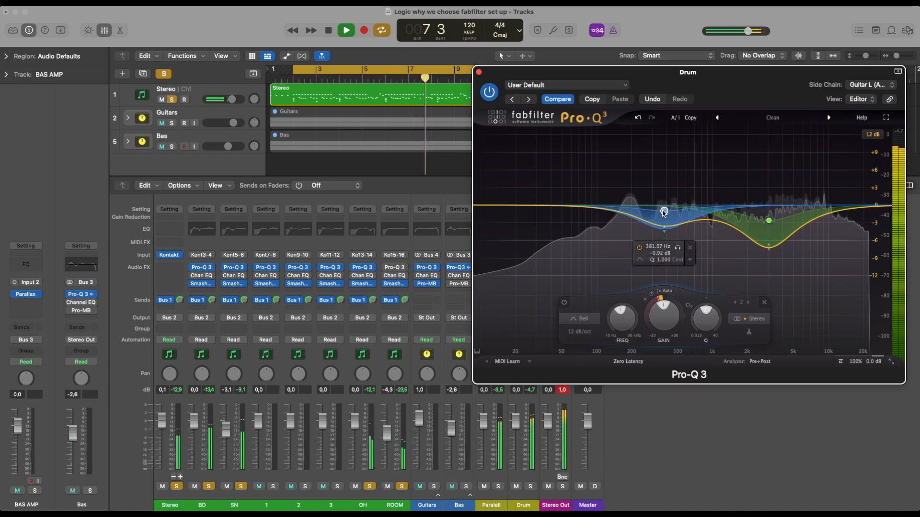
drag(576, 205, 586, 181)
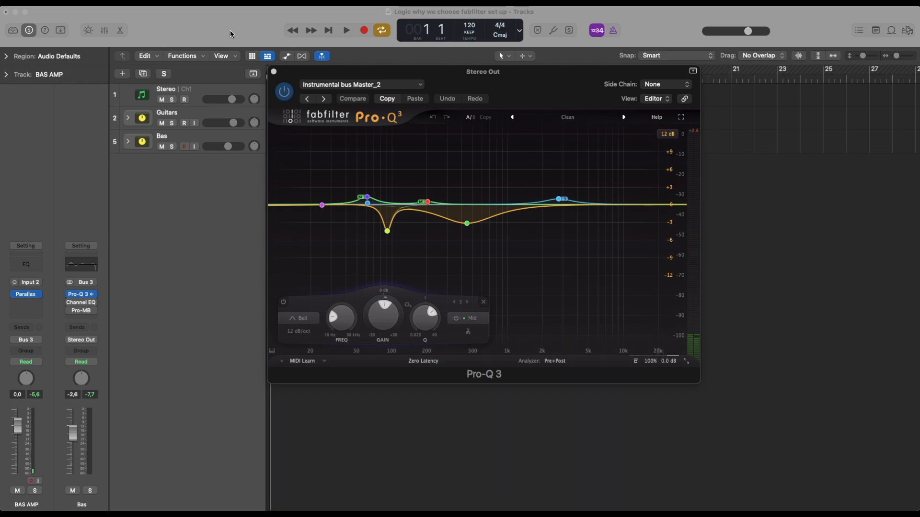
Step: Show the stereo placement options of the 61 Hz Mid band and audition that band alone during playback
click(479, 319)
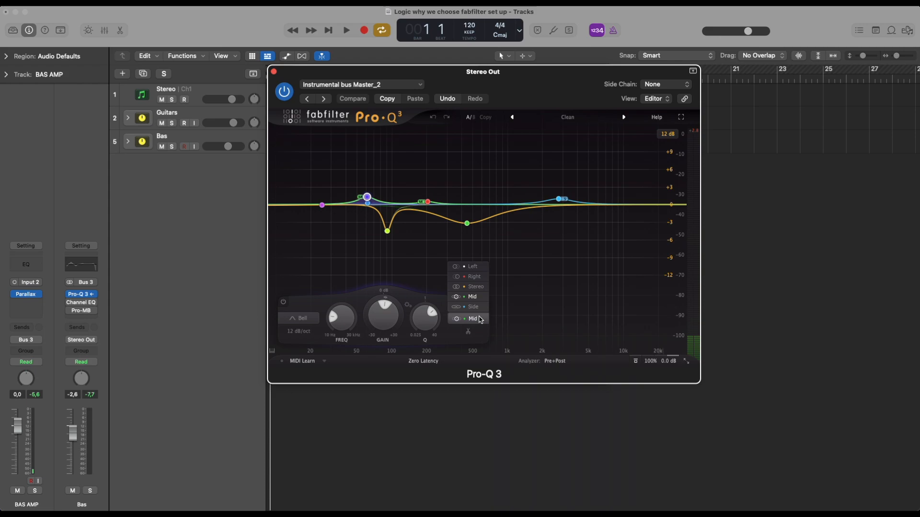
key(space)
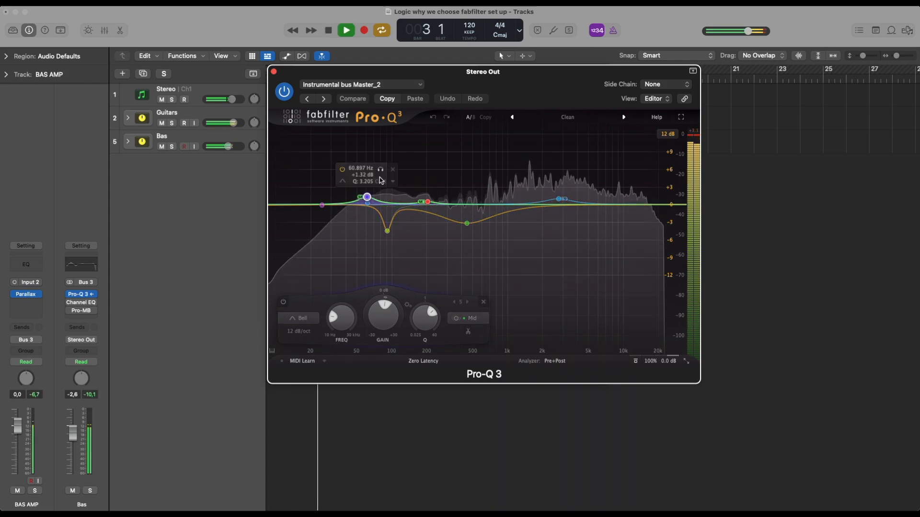
click(380, 170)
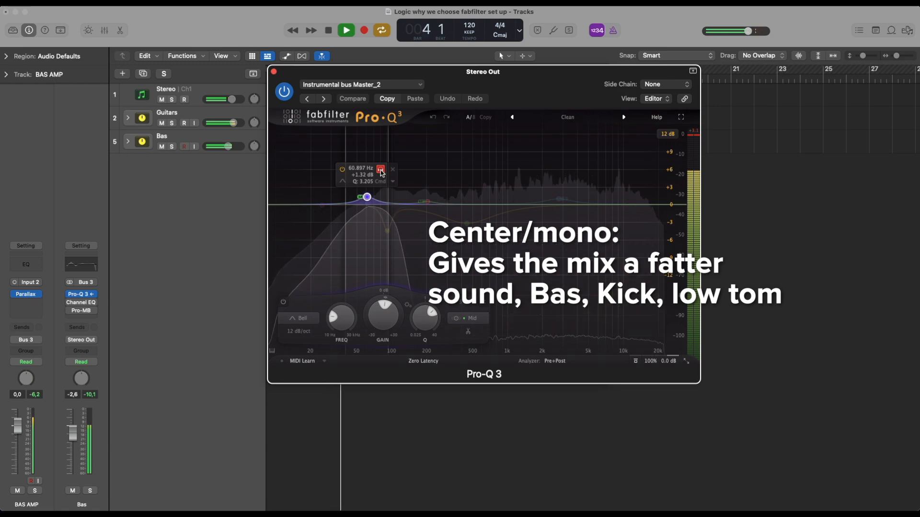
Step: Audition the 92 Hz, 203 Hz, 447 Hz and 2.76 kHz bands of the Stereo Out EQ in isolation, one by one
mouse_move(390, 225)
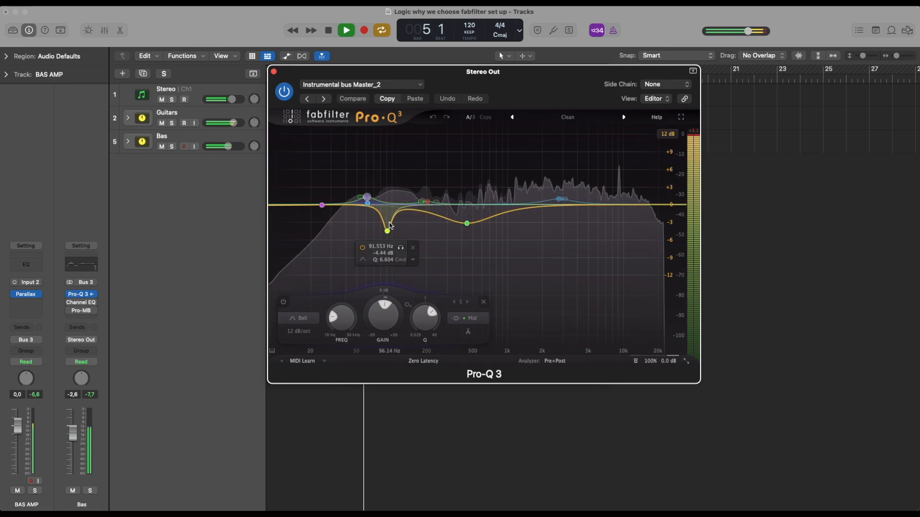
click(400, 248)
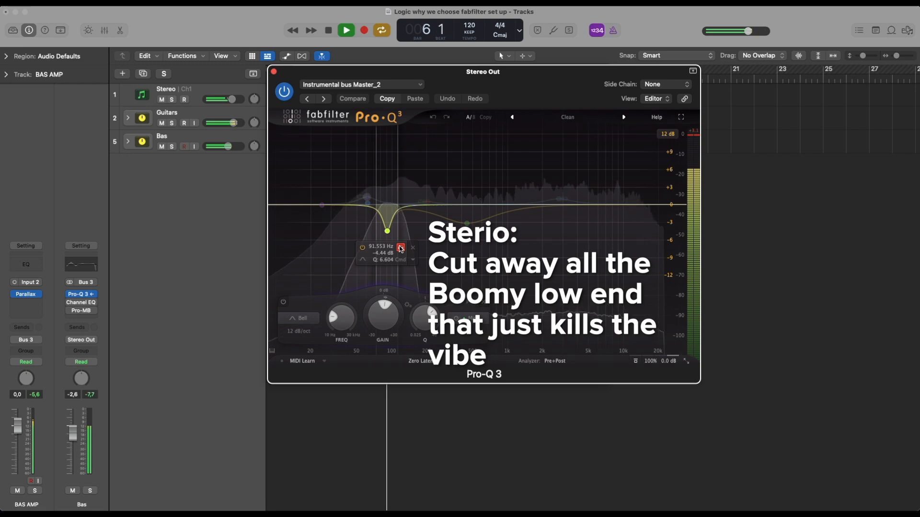
mouse_move(418, 213)
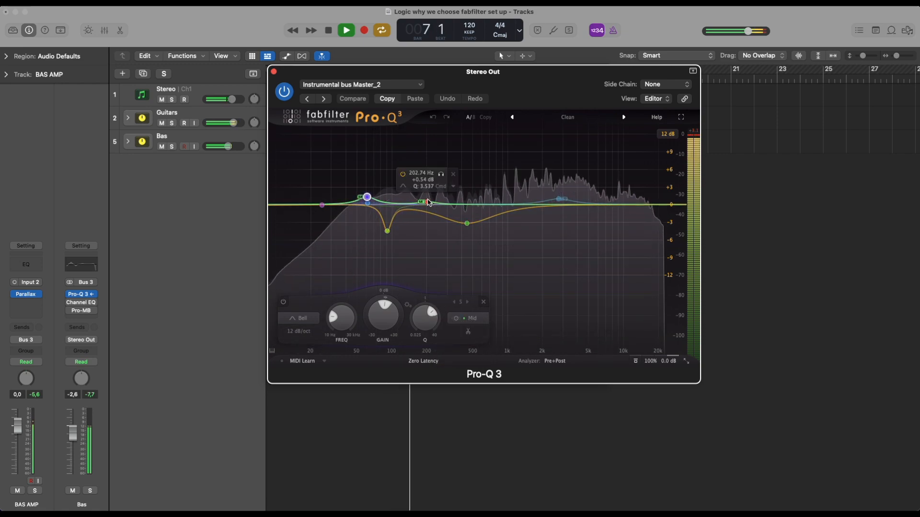
click(441, 175)
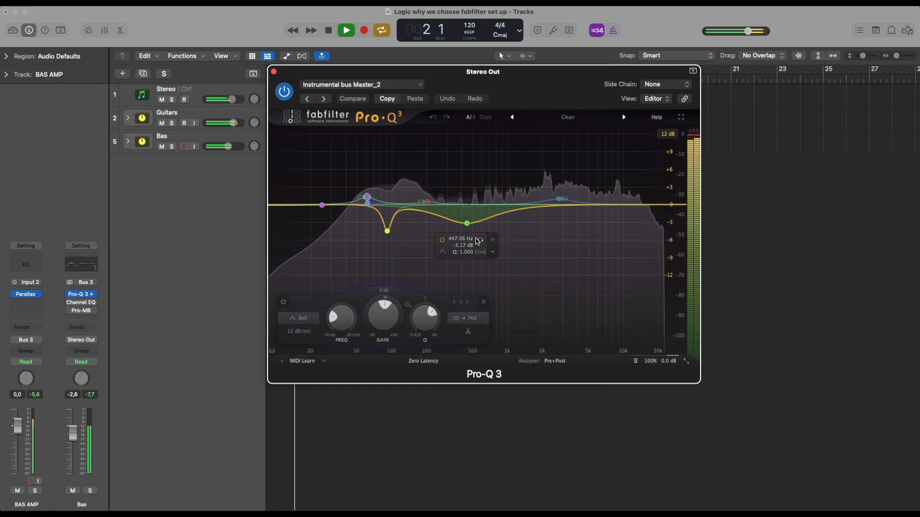
click(478, 241)
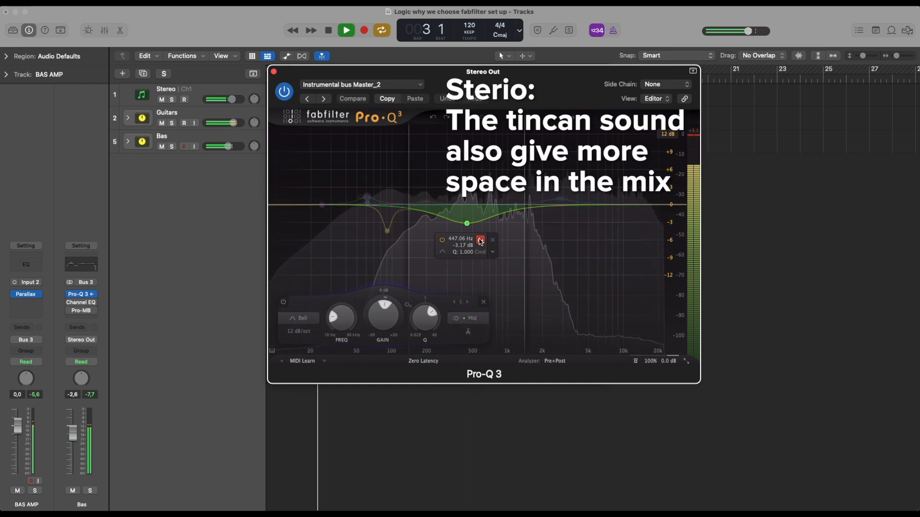
mouse_move(557, 164)
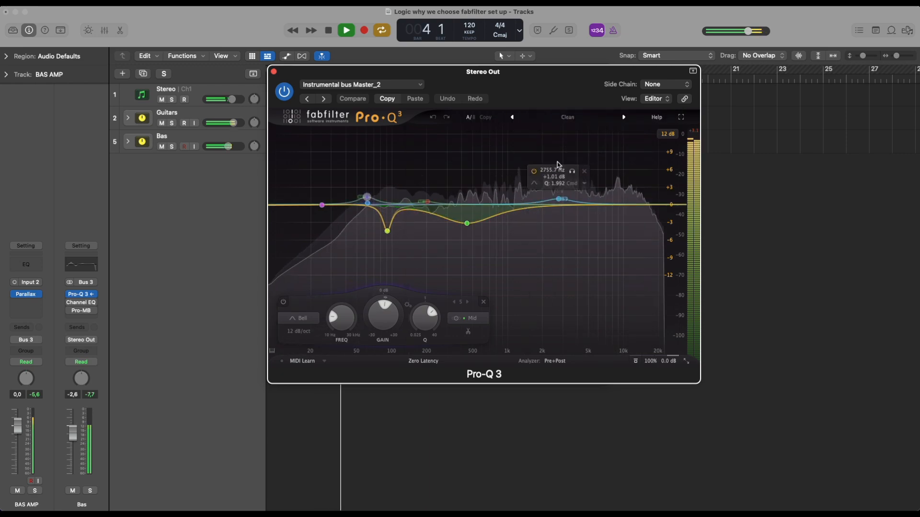
click(572, 172)
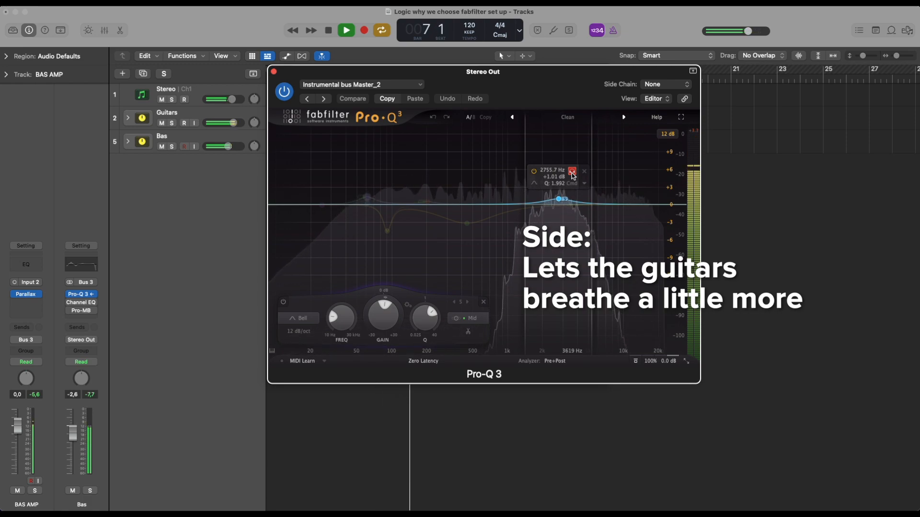
click(573, 176)
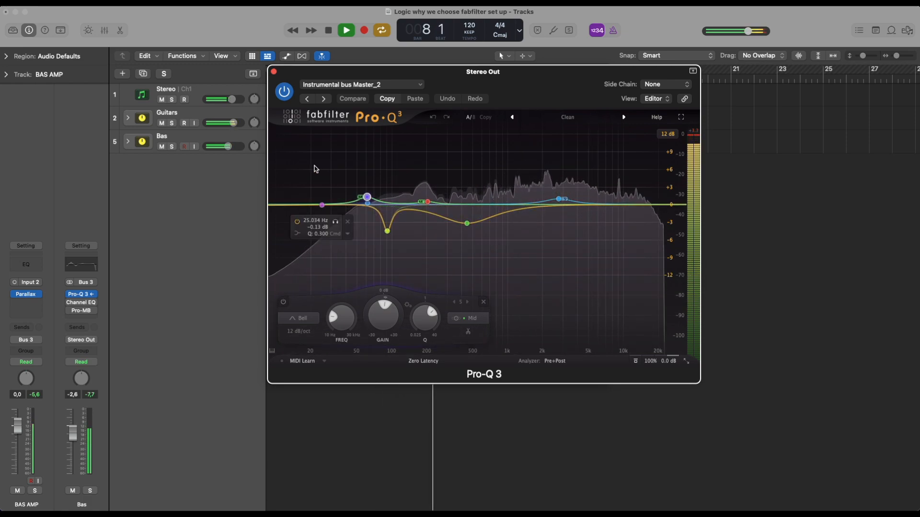
Step: Bypass the Stereo Out EQ and reactivate it to compare the mix with and without it
click(283, 96)
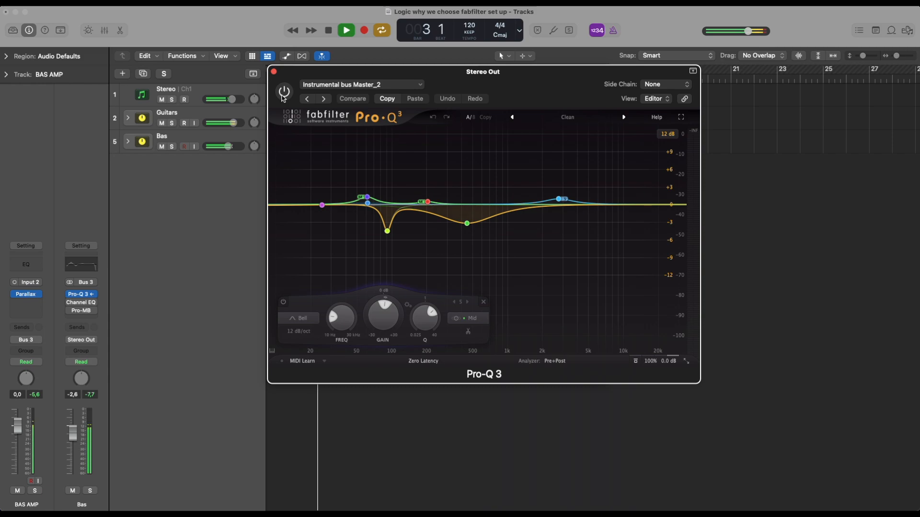
click(283, 96)
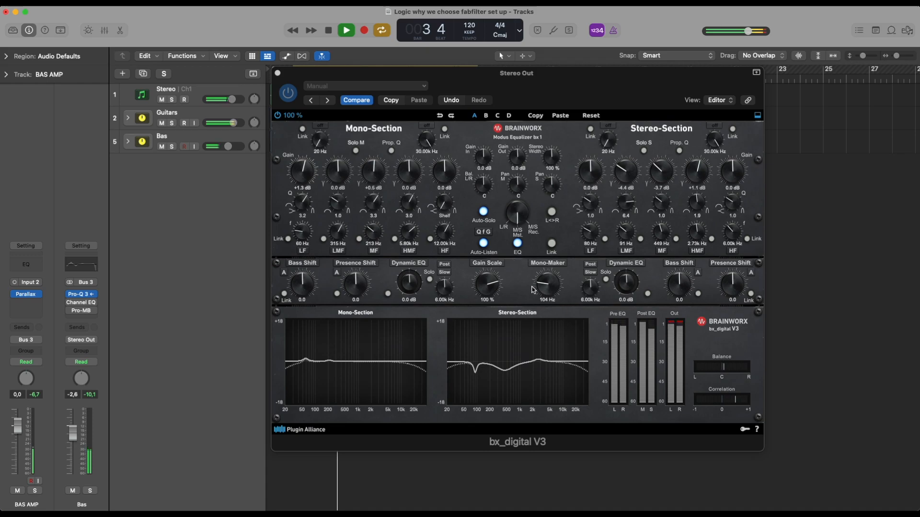
click(517, 287)
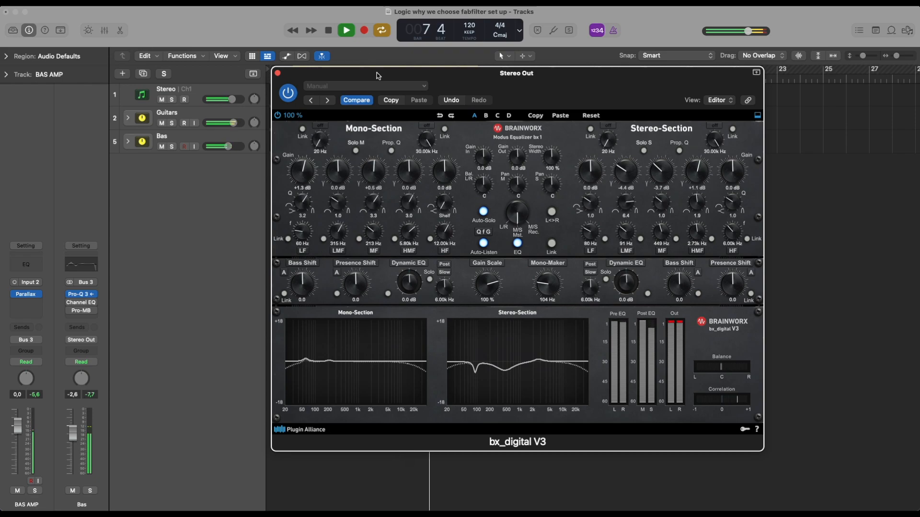
click(184, 26)
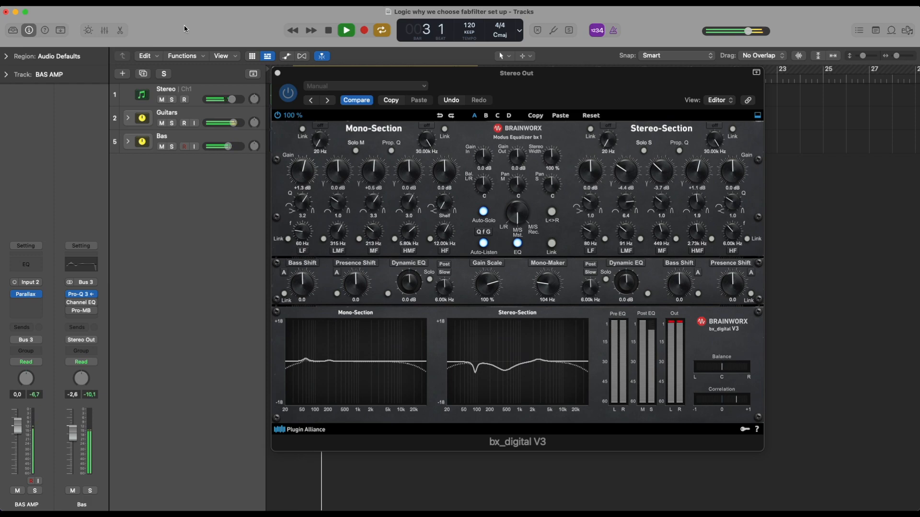
click(517, 287)
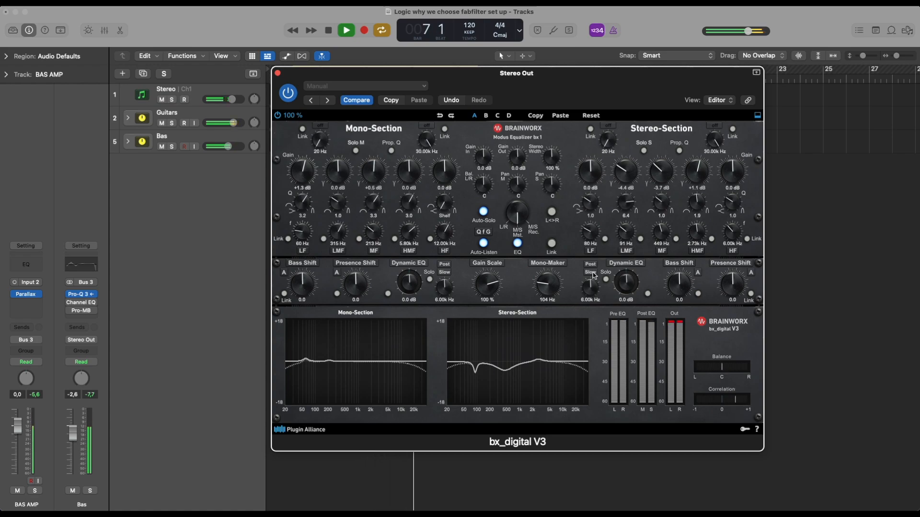
click(364, 54)
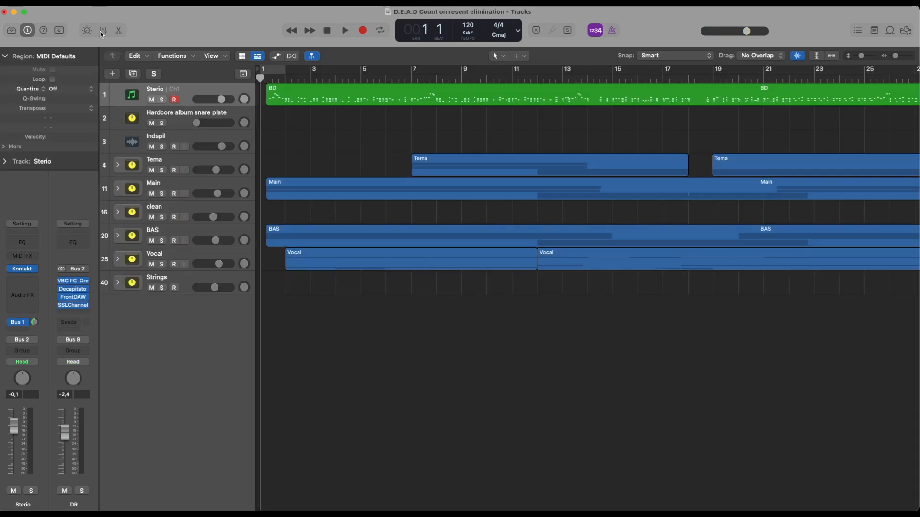
Step: Show the mixer and view the Pro-Q 3 curves on the SN and OH drum channels, closing each plugin window after viewing
click(103, 31)
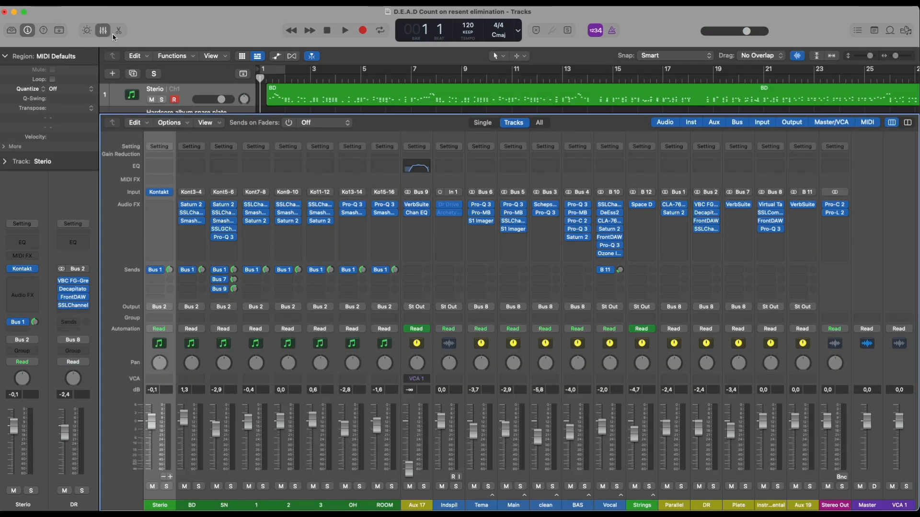
click(222, 238)
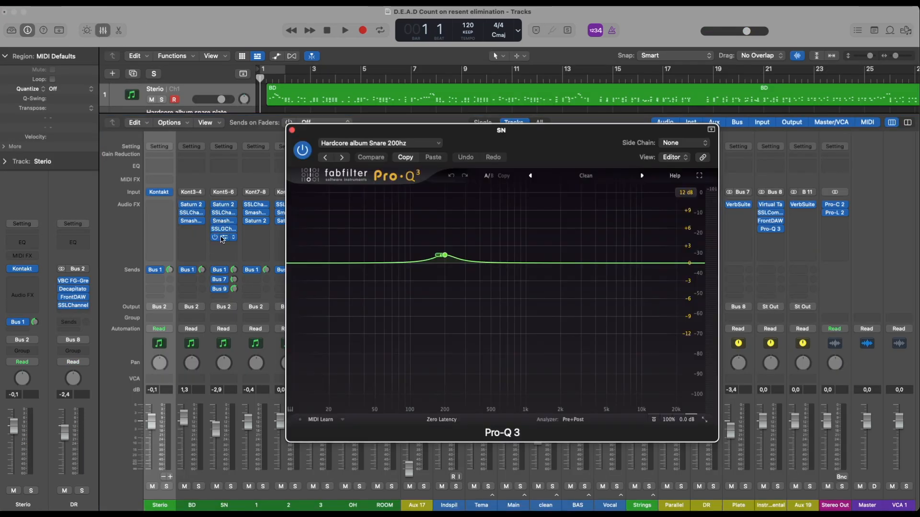
click(292, 130)
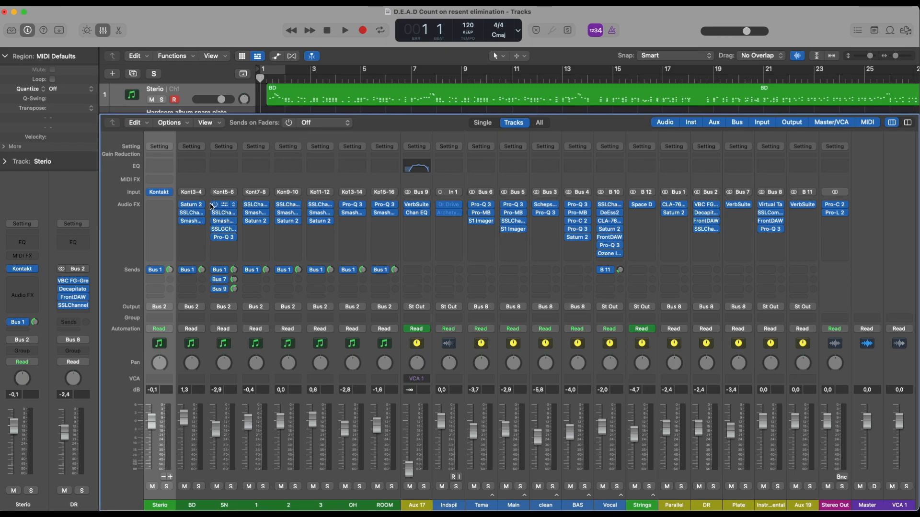
click(353, 207)
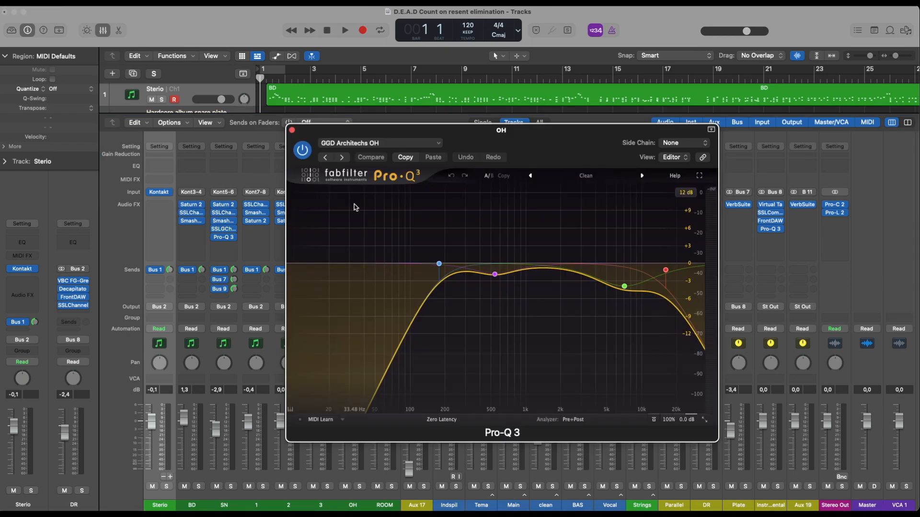
click(292, 131)
Step: View the Pro-Q 3 curves on the Main, Vocal and Instrumental channels in turn, closing each plugin window after viewing
click(517, 207)
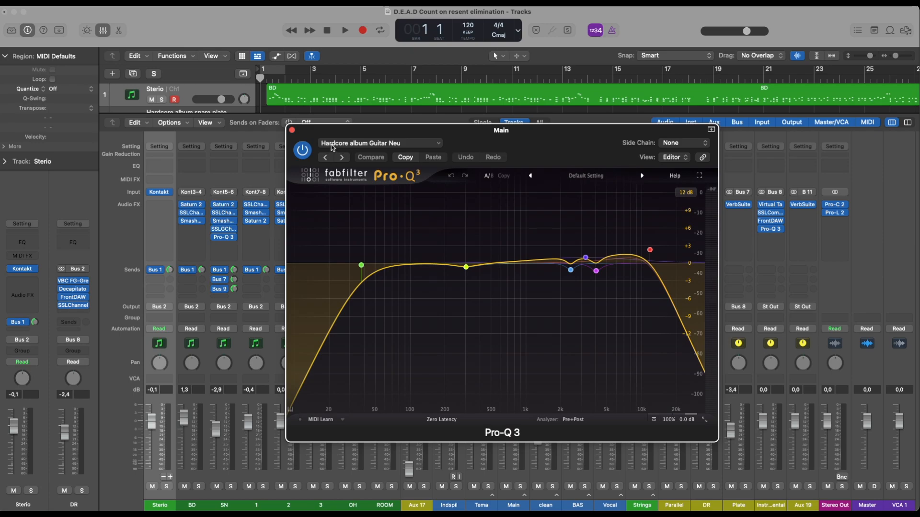
click(292, 130)
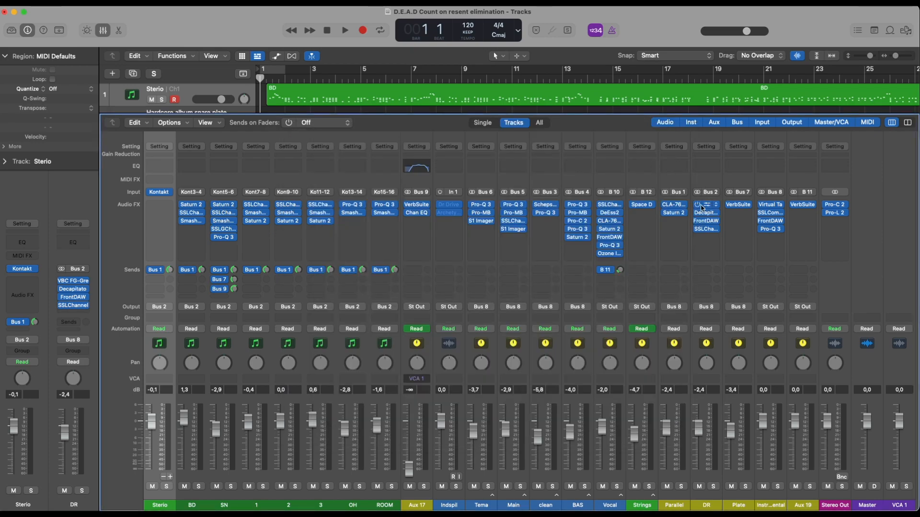
click(612, 246)
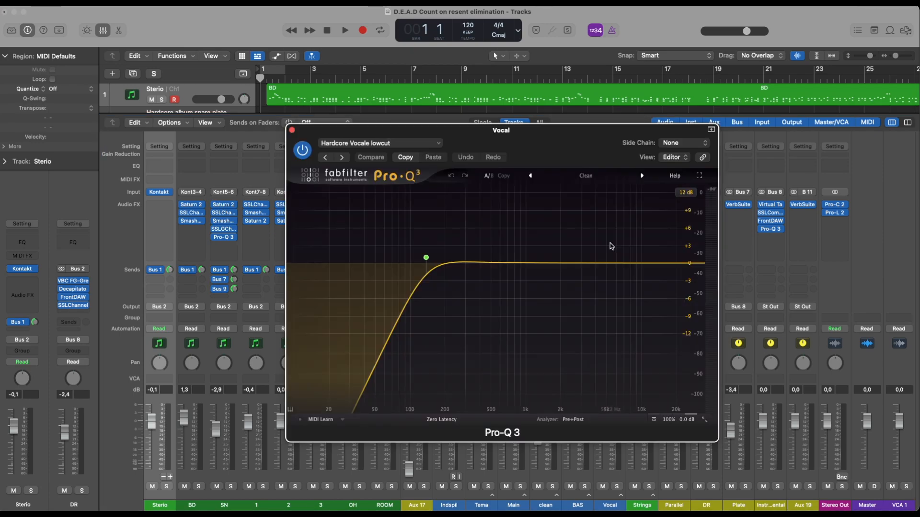
click(292, 131)
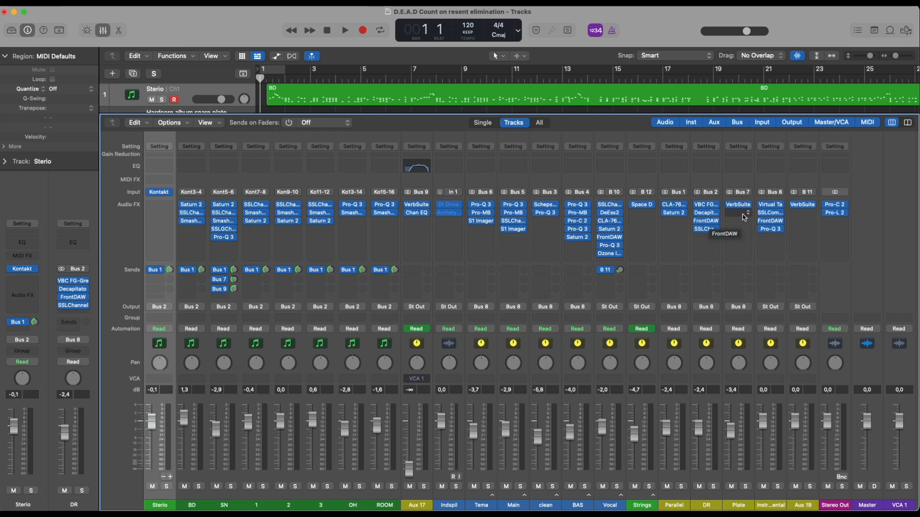
click(771, 232)
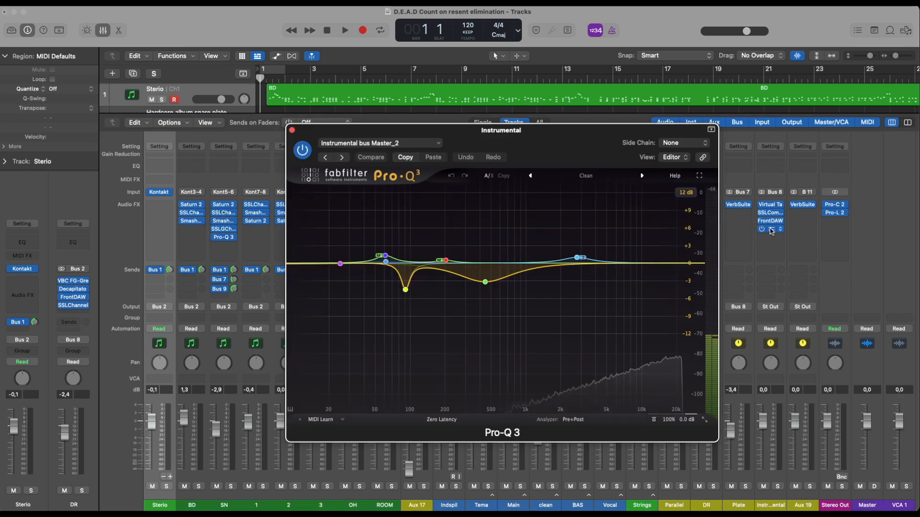
click(291, 130)
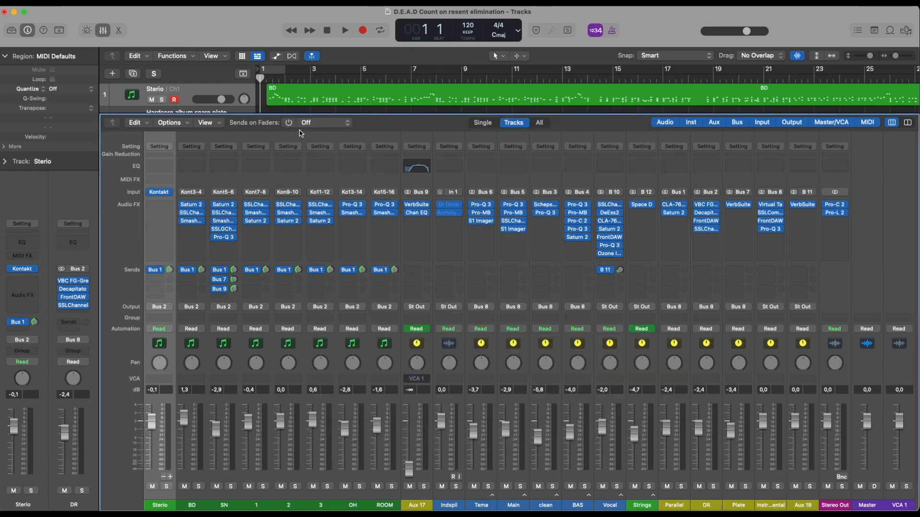